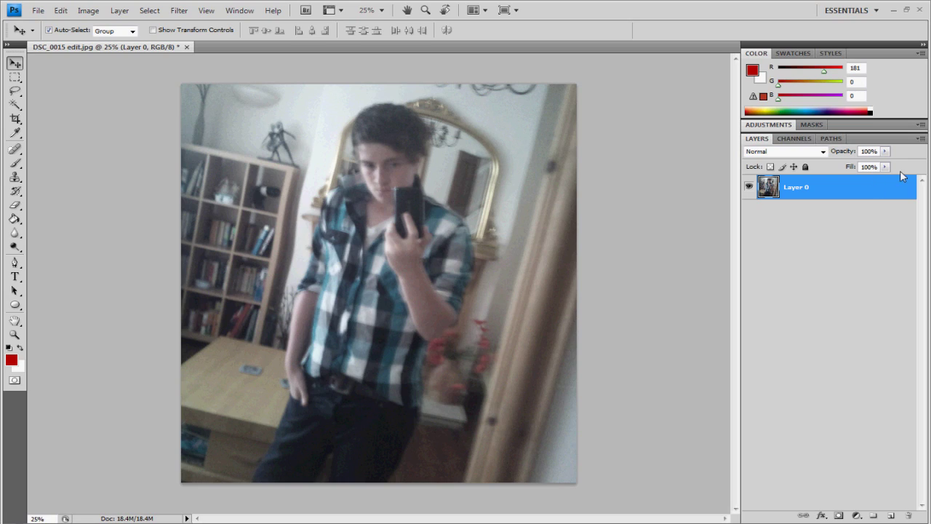
# Duplicate Layer 0 and apply a High Pass filter with radius 6.0 to the copy.
pyautogui.moveTo(900, 186)
pyautogui.mouseDown()
pyautogui.moveTo(918, 291)
pyautogui.moveTo(891, 515)
pyautogui.mouseUp()
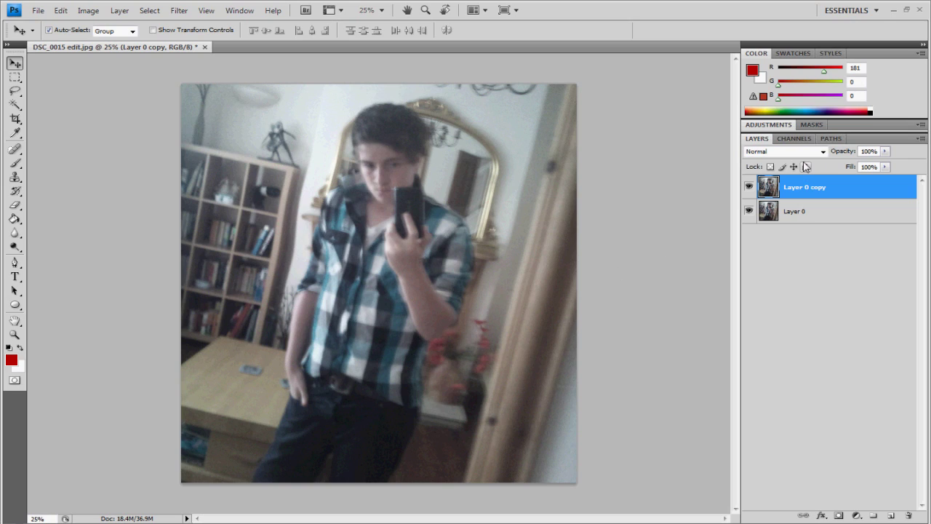
pyautogui.click(178, 16)
pyautogui.moveTo(233, 237)
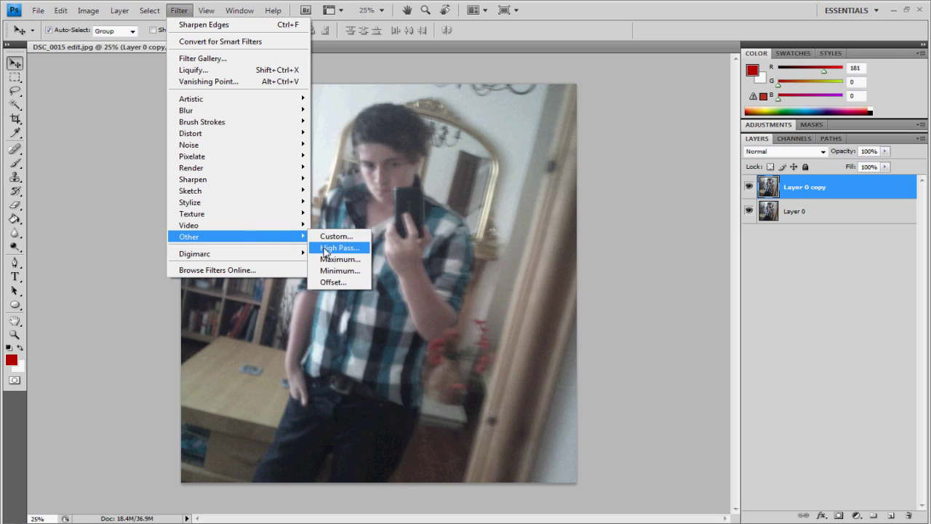
pyautogui.click(326, 248)
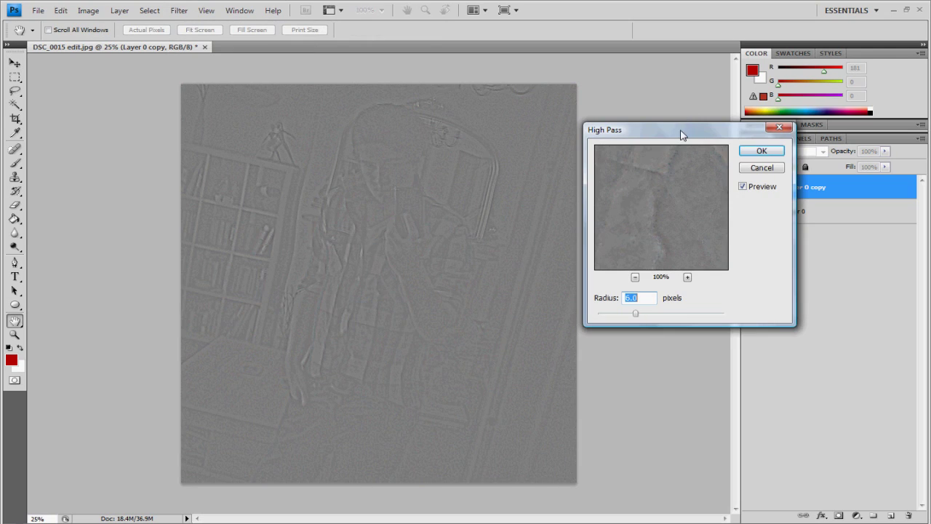
pyautogui.moveTo(682, 131)
pyautogui.mouseDown()
pyautogui.moveTo(677, 122)
pyautogui.moveTo(642, 152)
pyautogui.moveTo(378, 218)
pyautogui.moveTo(192, 222)
pyautogui.moveTo(603, 163)
pyautogui.moveTo(648, 102)
pyautogui.mouseUp()
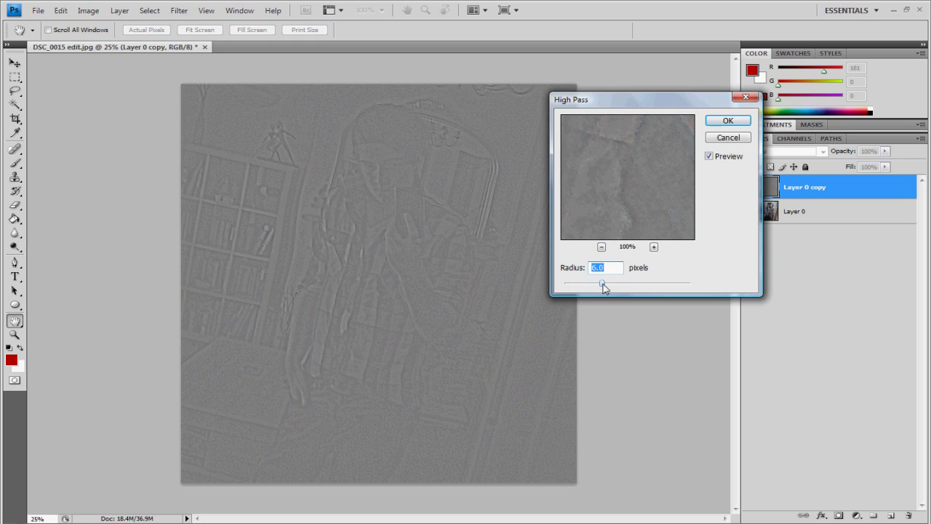
pyautogui.click(727, 121)
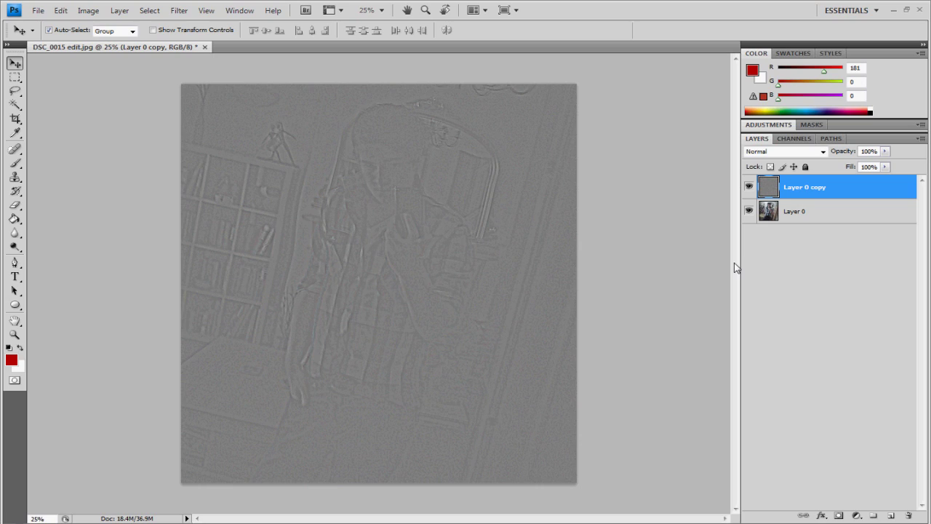
# Set the Layer 0 copy's blend mode to Overlay.
pyautogui.click(797, 218)
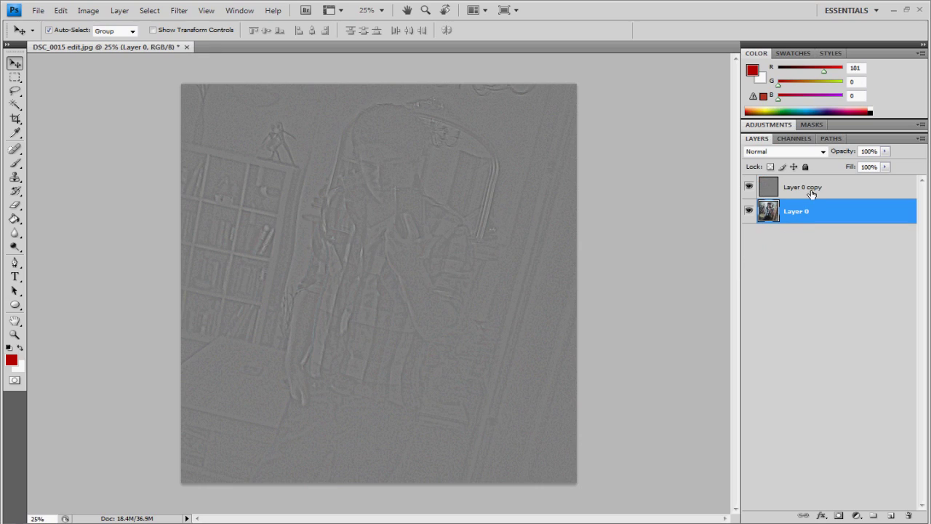
pyautogui.click(810, 185)
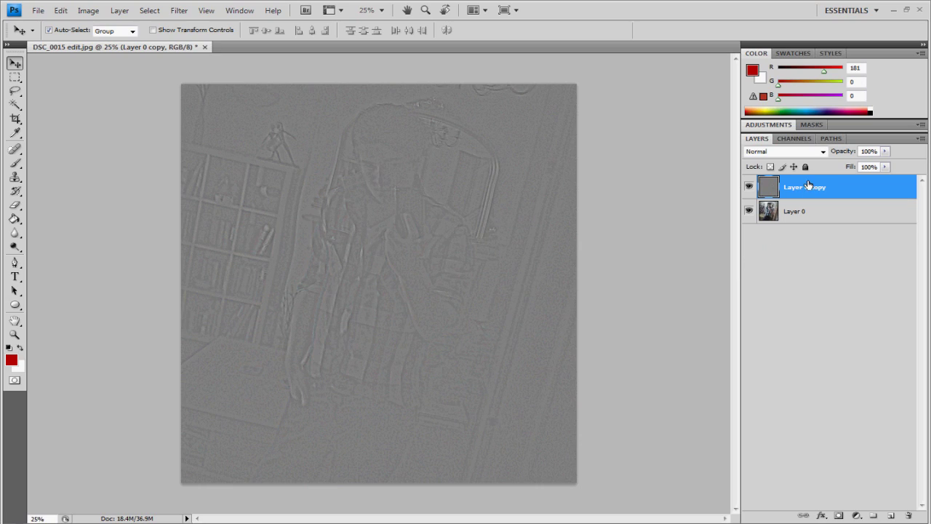
pyautogui.click(760, 151)
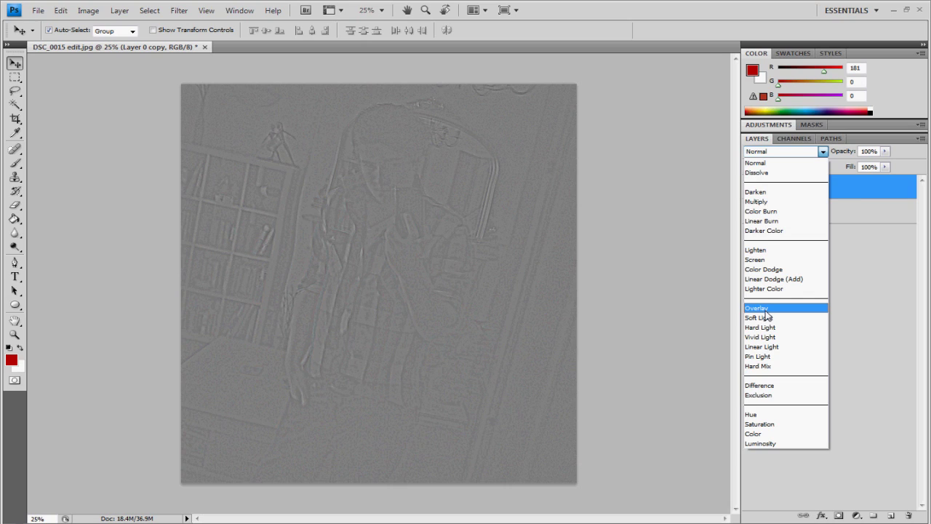
pyautogui.click(766, 309)
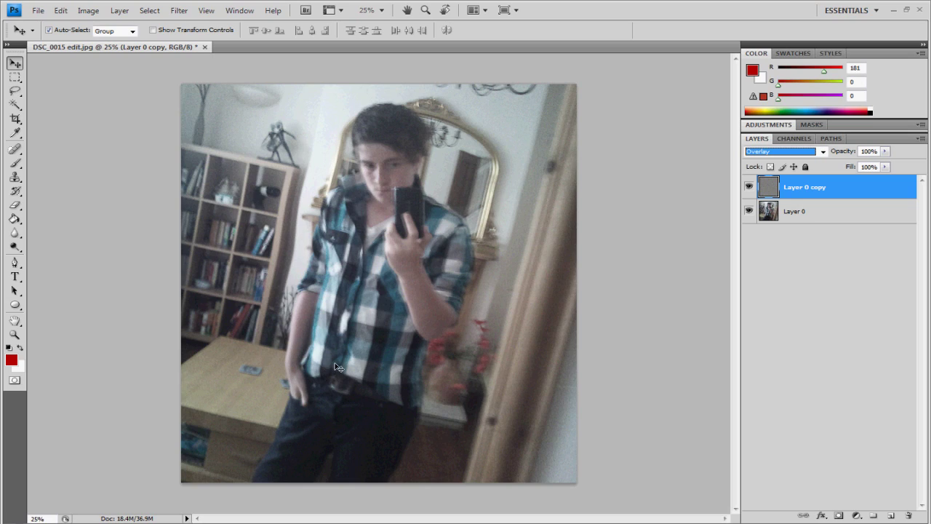
# Toggle the high-pass copy's visibility to compare, leaving it visible and selected.
pyautogui.click(749, 187)
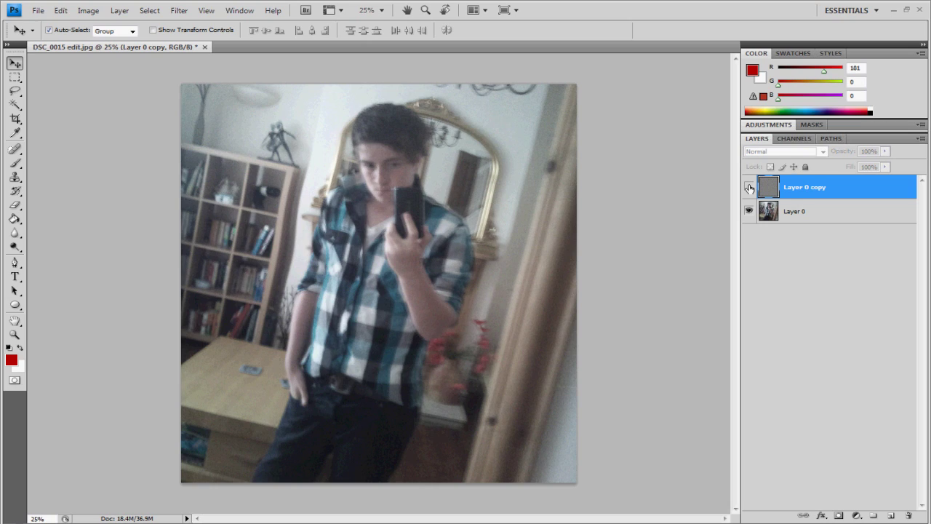
pyautogui.click(749, 187)
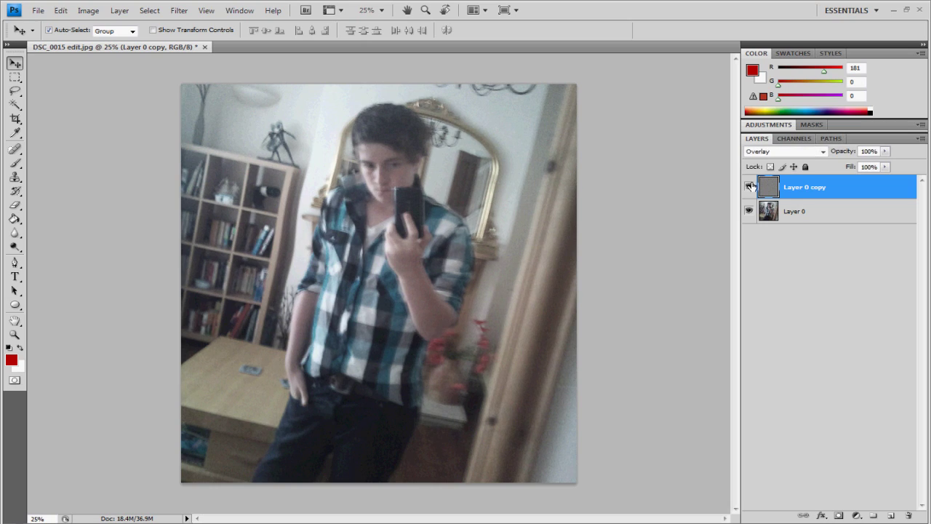
pyautogui.click(750, 183)
pyautogui.click(751, 183)
pyautogui.click(811, 206)
# Apply the Sharpen Edges and Sharpen More filters to the Overlay high-pass copy.
pyautogui.click(179, 10)
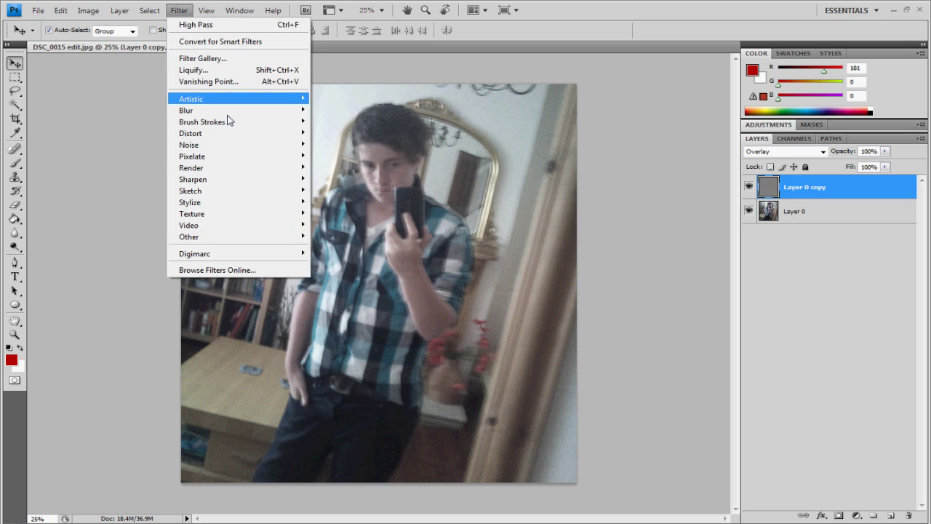
pyautogui.moveTo(193, 178)
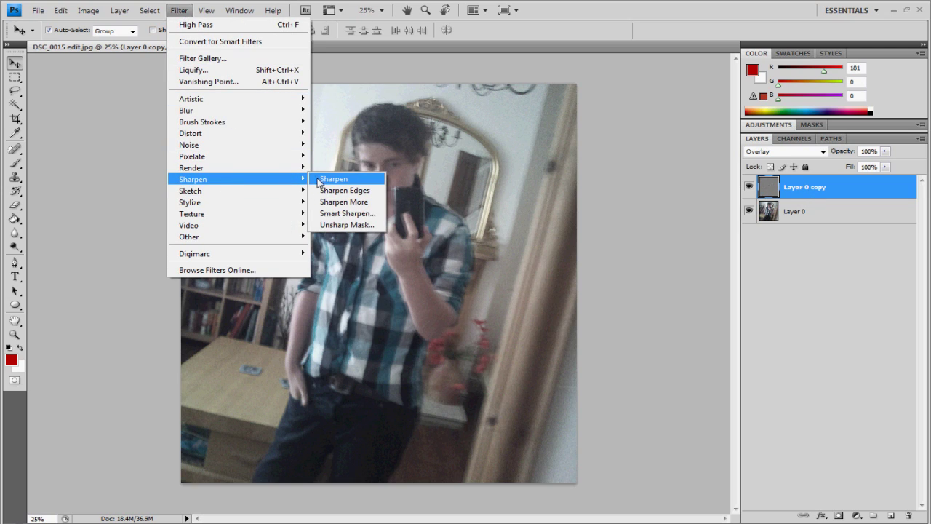
pyautogui.click(320, 192)
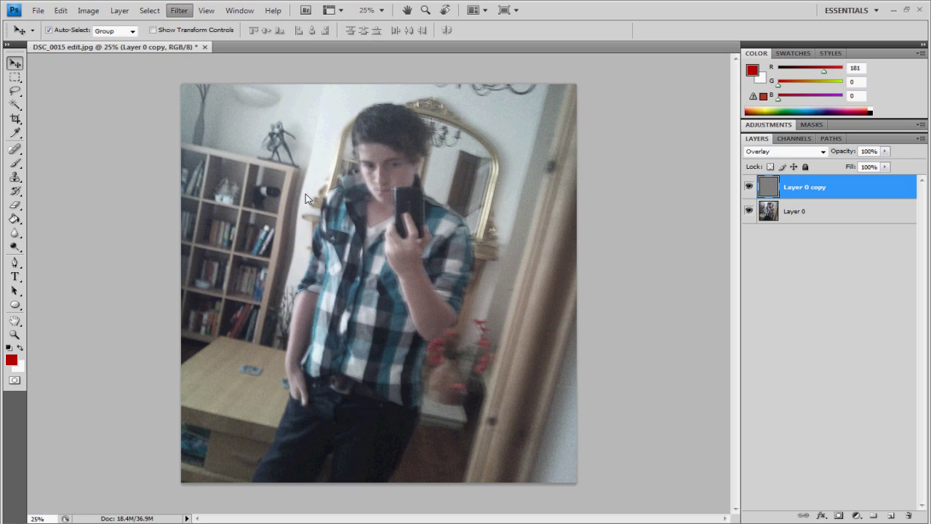
pyautogui.click(179, 10)
pyautogui.moveTo(192, 179)
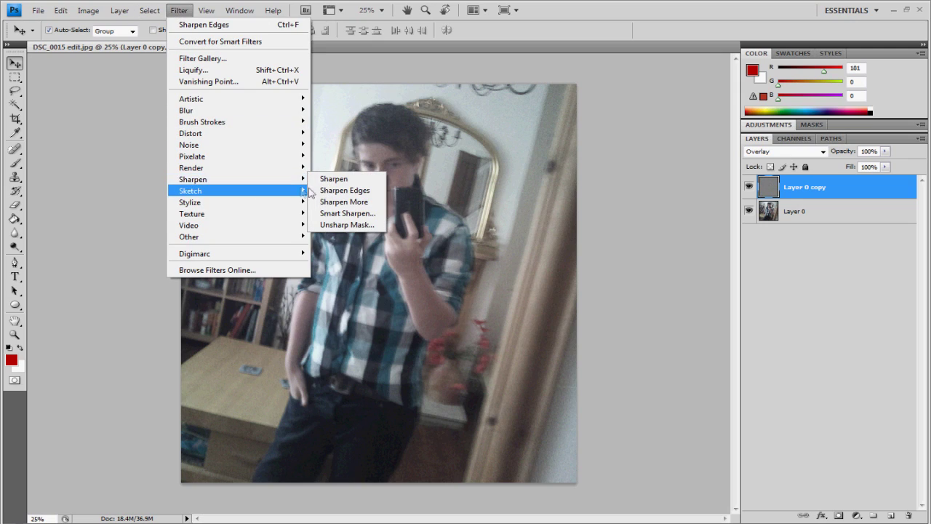
pyautogui.click(314, 202)
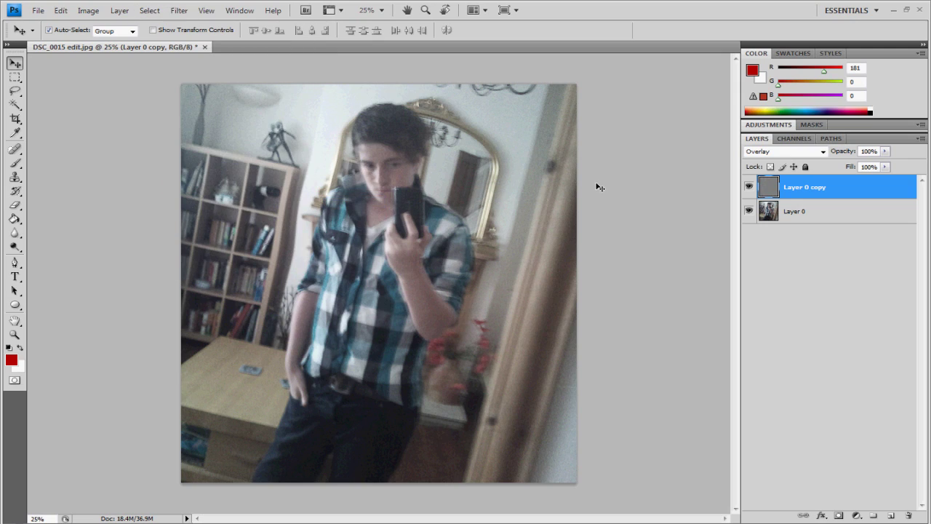
pyautogui.rightClick(406, 523)
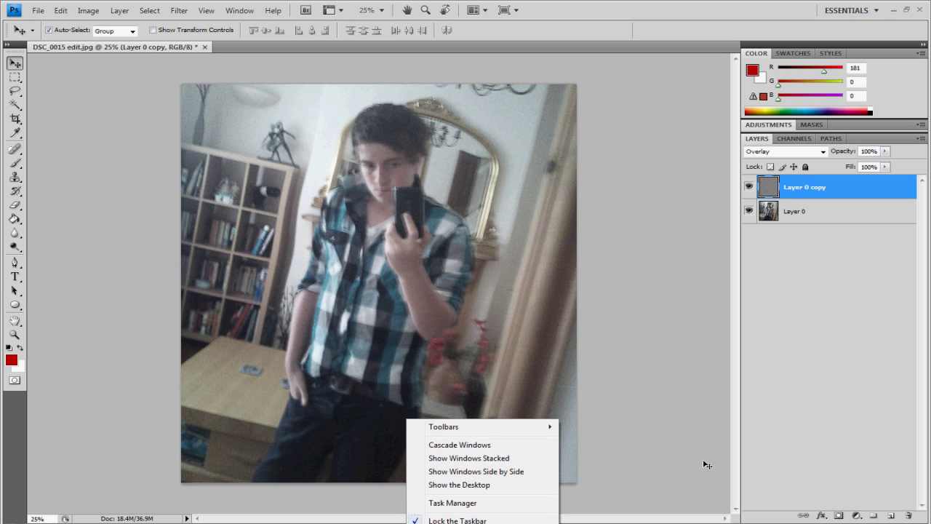
pyautogui.click(793, 415)
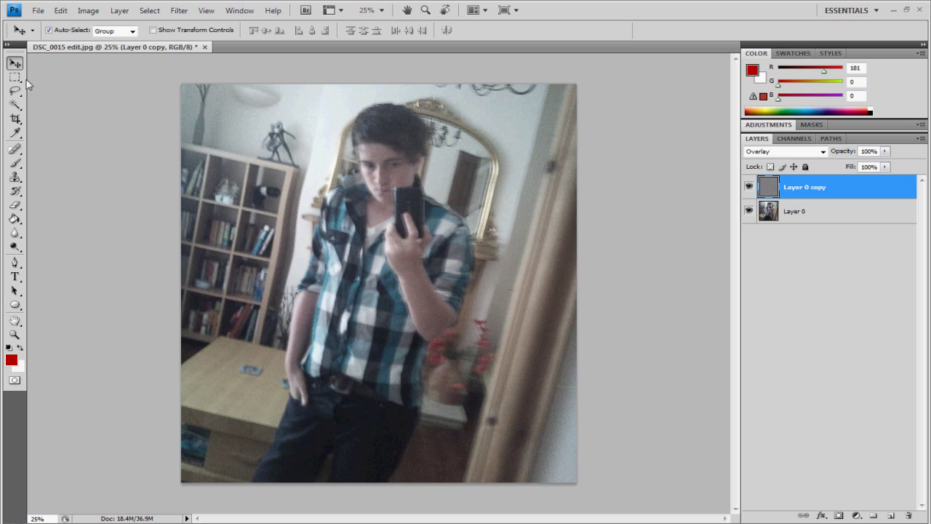
pyautogui.click(11, 359)
pyautogui.moveTo(615, 259); pyautogui.dragTo(545, 277)
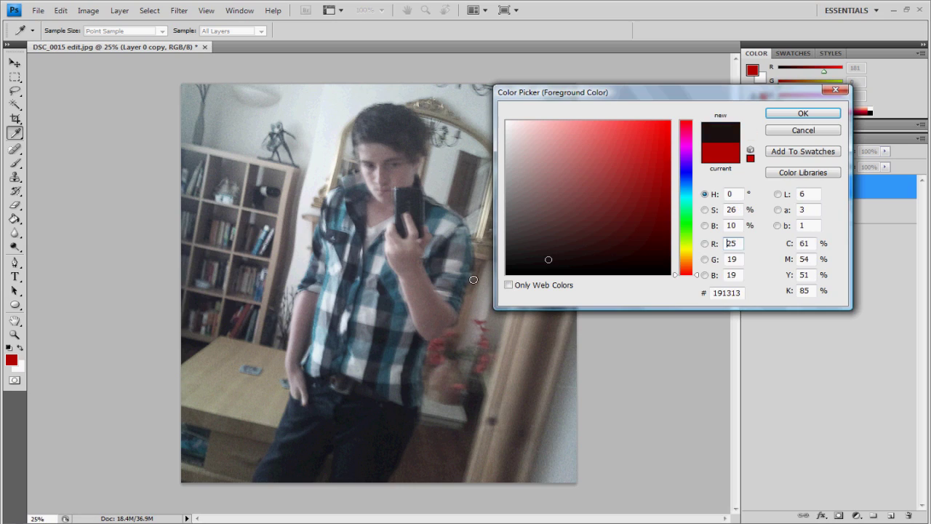
pyautogui.click(802, 131)
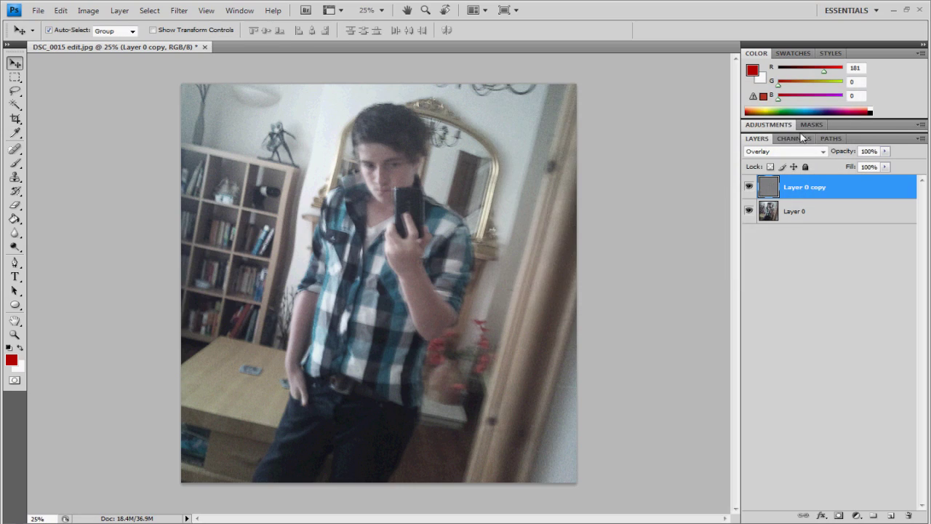
pyautogui.click(811, 209)
pyautogui.click(804, 206)
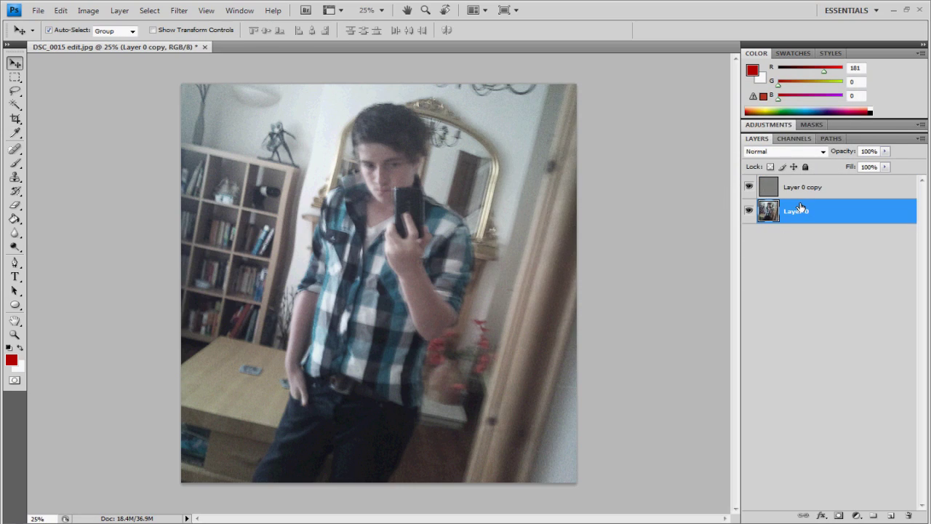
pyautogui.click(800, 193)
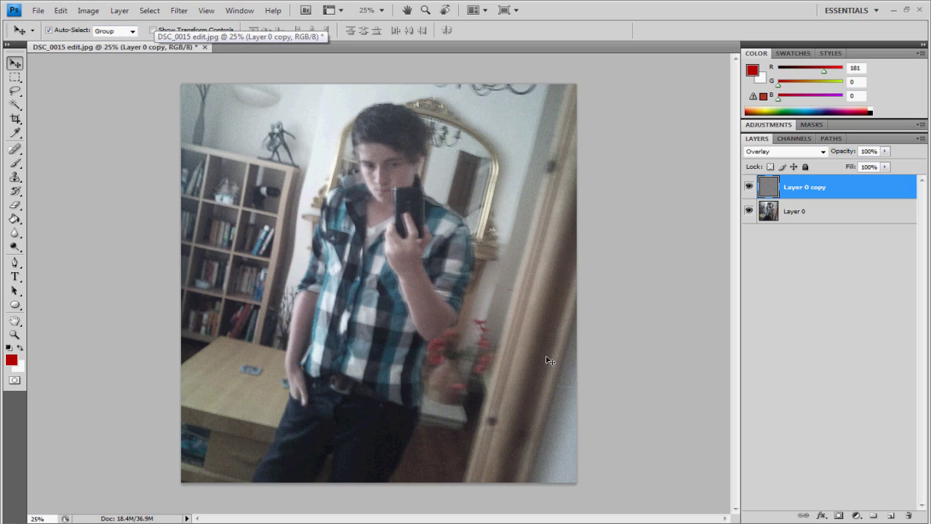
pyautogui.click(750, 188)
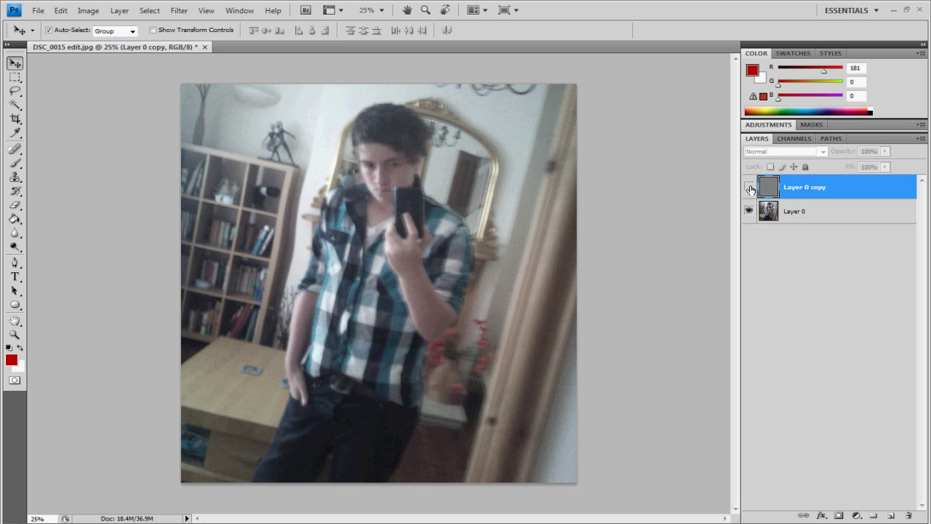